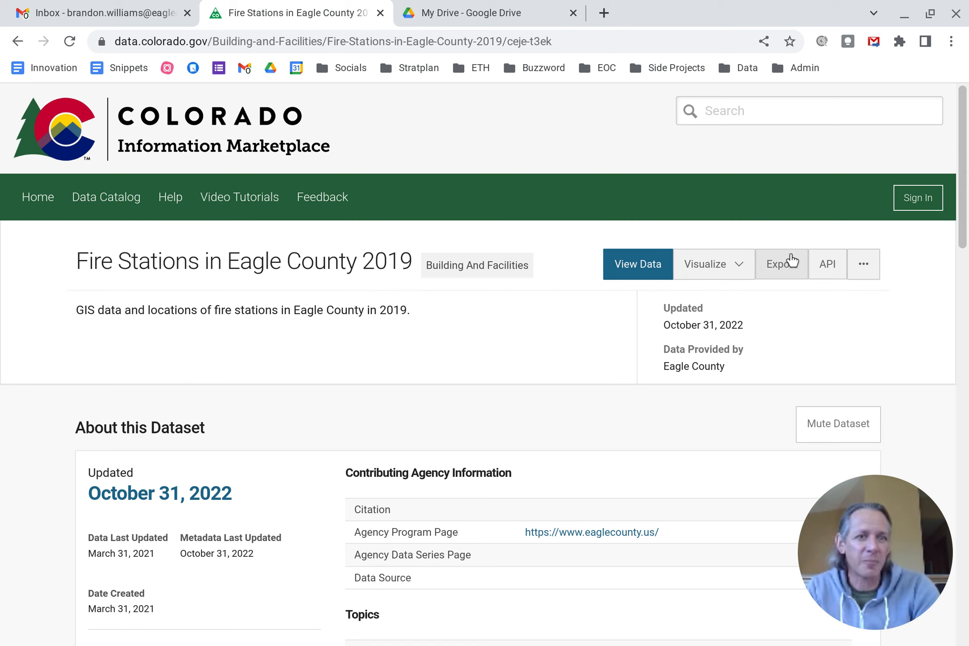
Step: Export the Fire Stations in Eagle County 2019 dataset as a CSV for Excel download
click(783, 266)
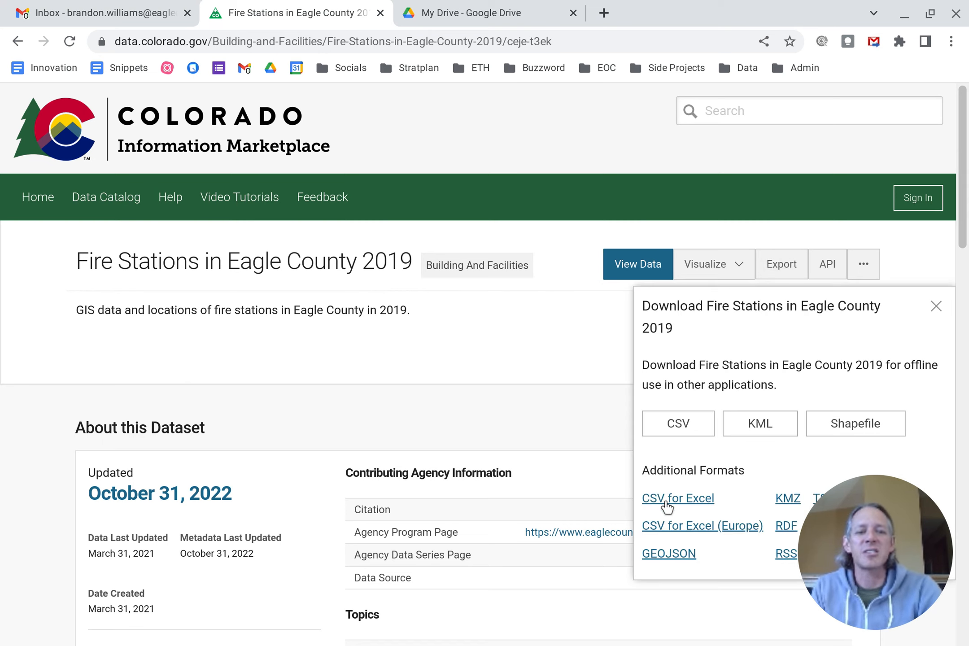
click(669, 505)
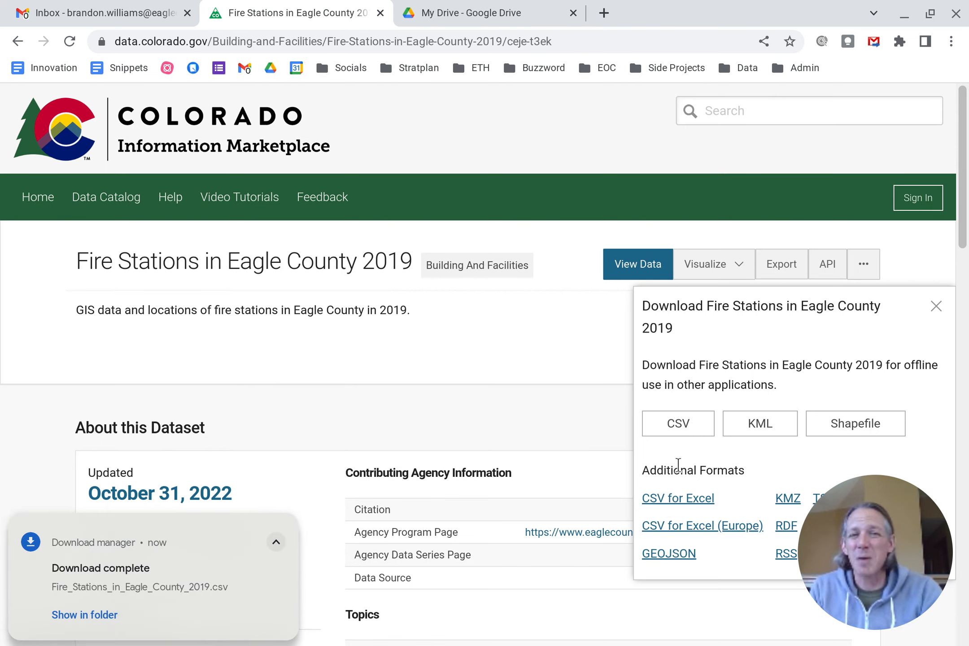
Step: Upload the downloaded Fire_Stations_in_Eagle_County CSV file from Downloads to My Drive
click(496, 10)
click(27, 167)
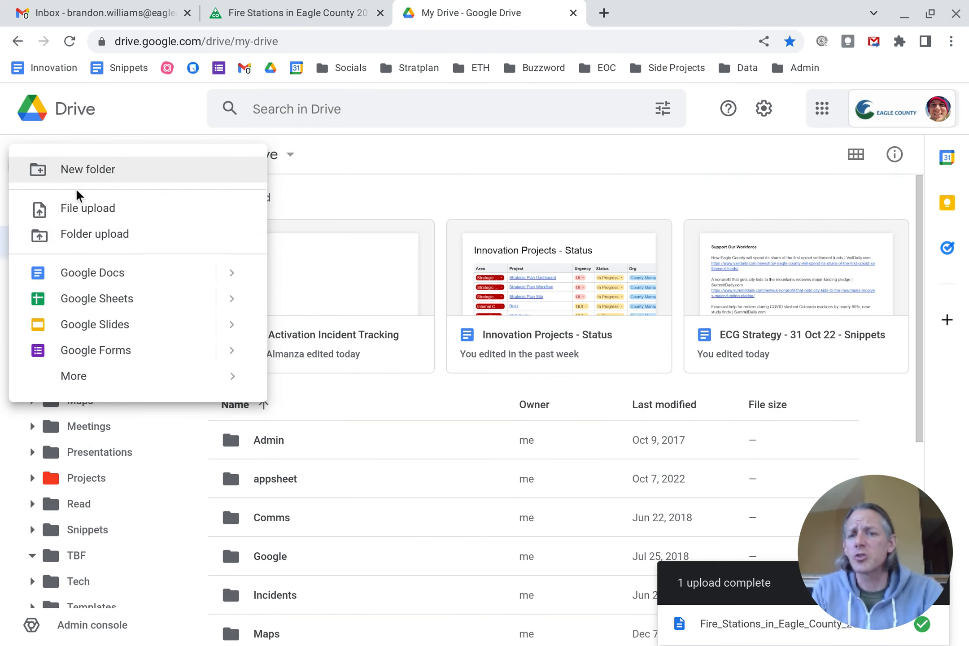
click(90, 208)
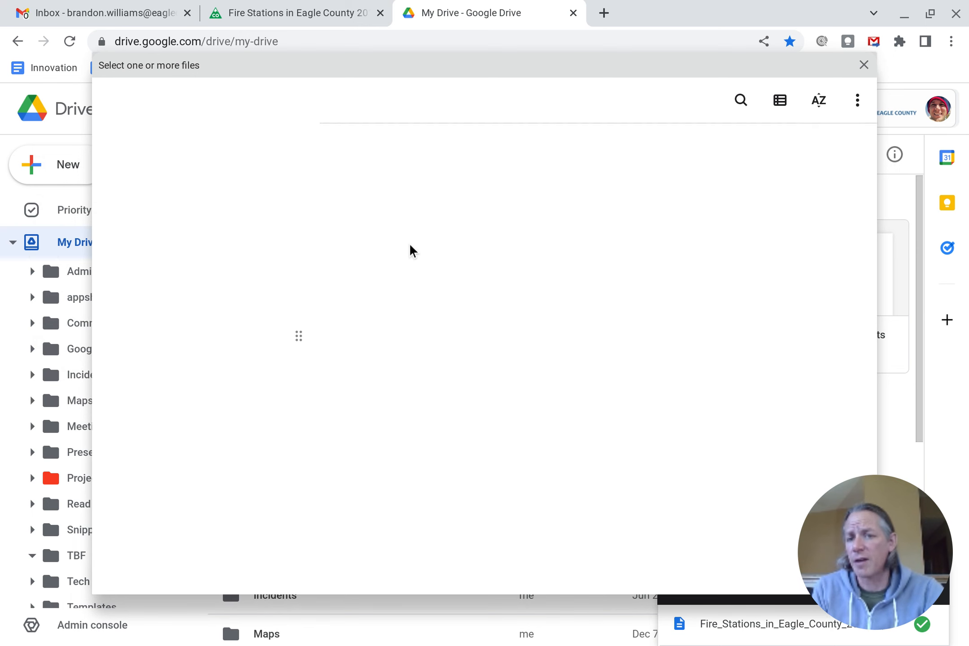
click(530, 243)
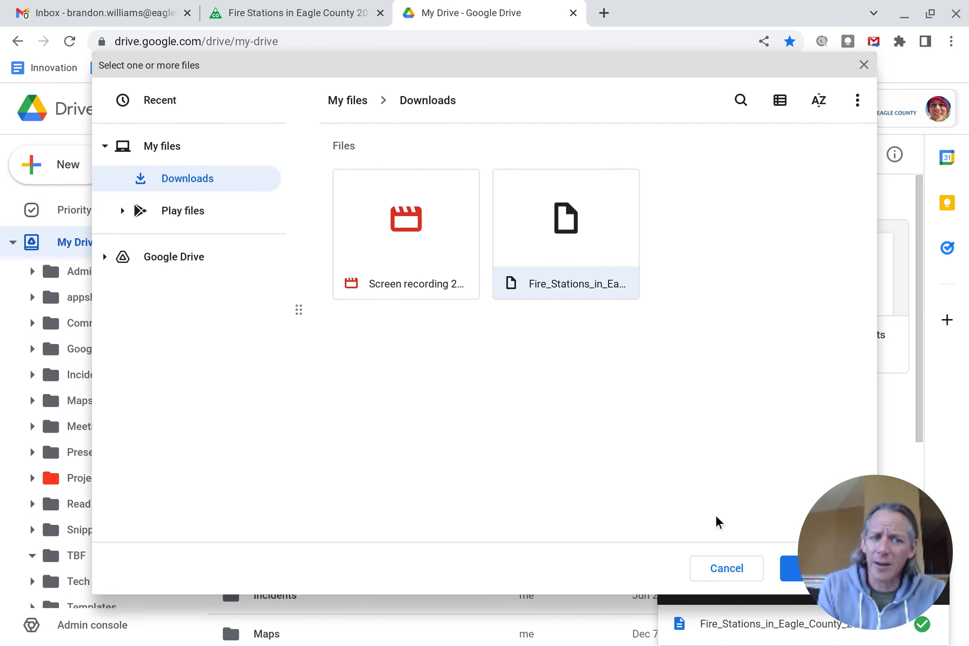
click(791, 570)
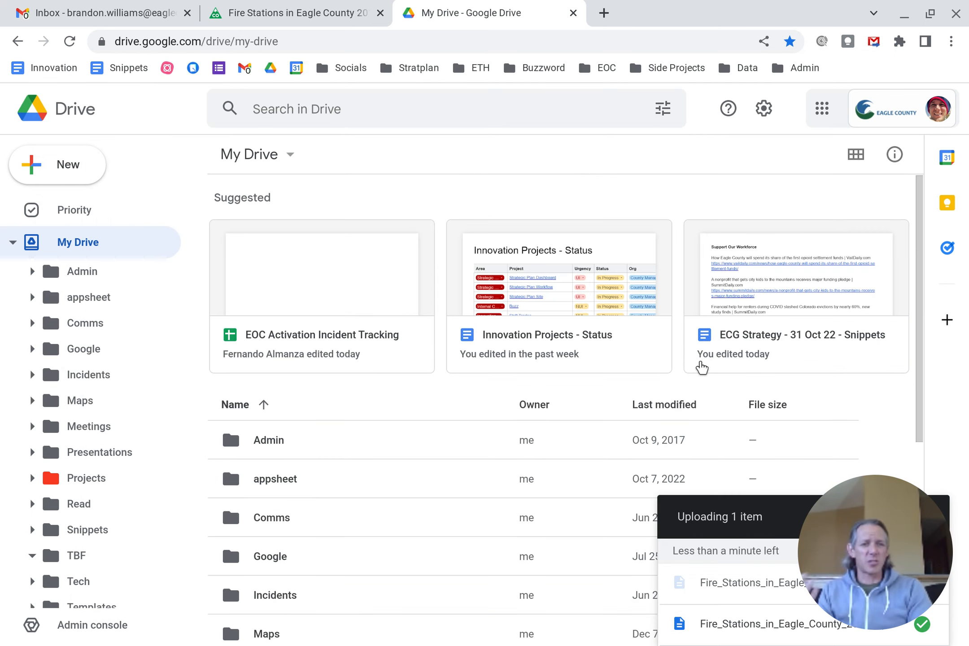
Step: Open the uploaded Fire_Stations_in_Eagle_County_2019 spreadsheet and widen the FULLADDR column
scroll(404, 494, down, 5)
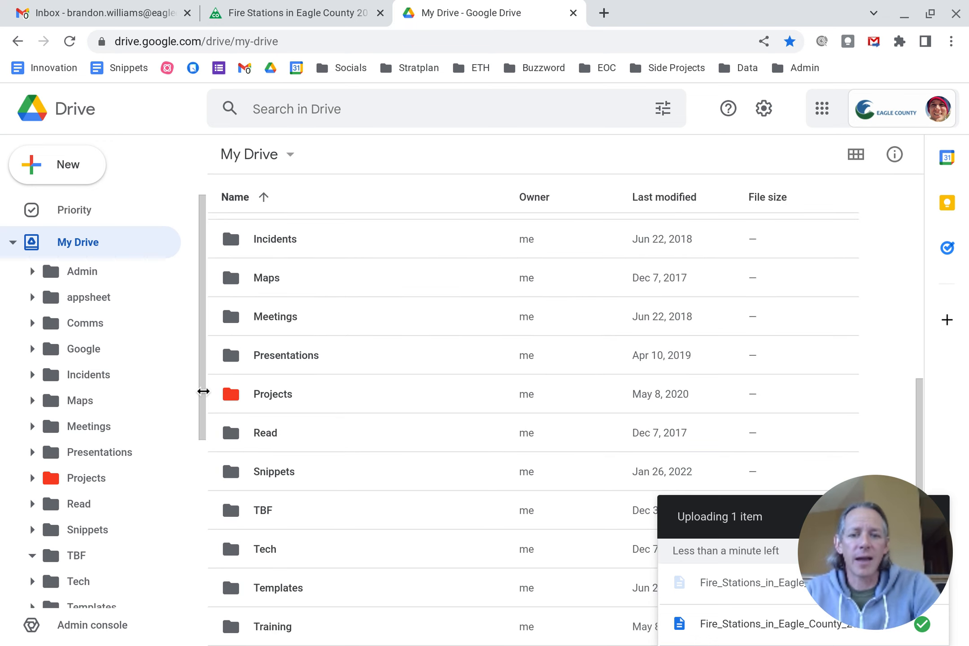
scroll(319, 521, down, 2)
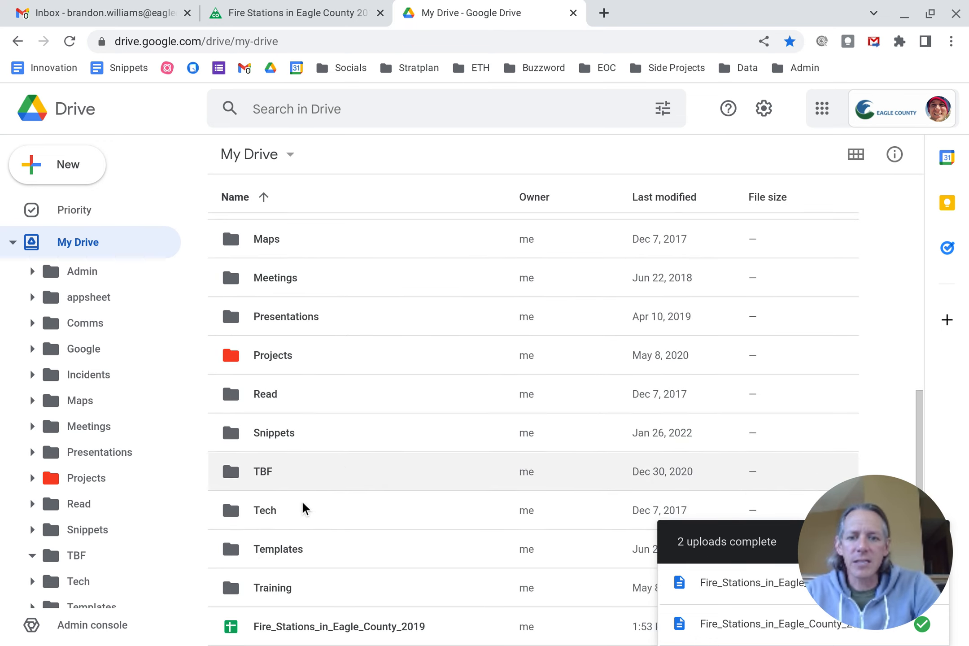
double_click(295, 628)
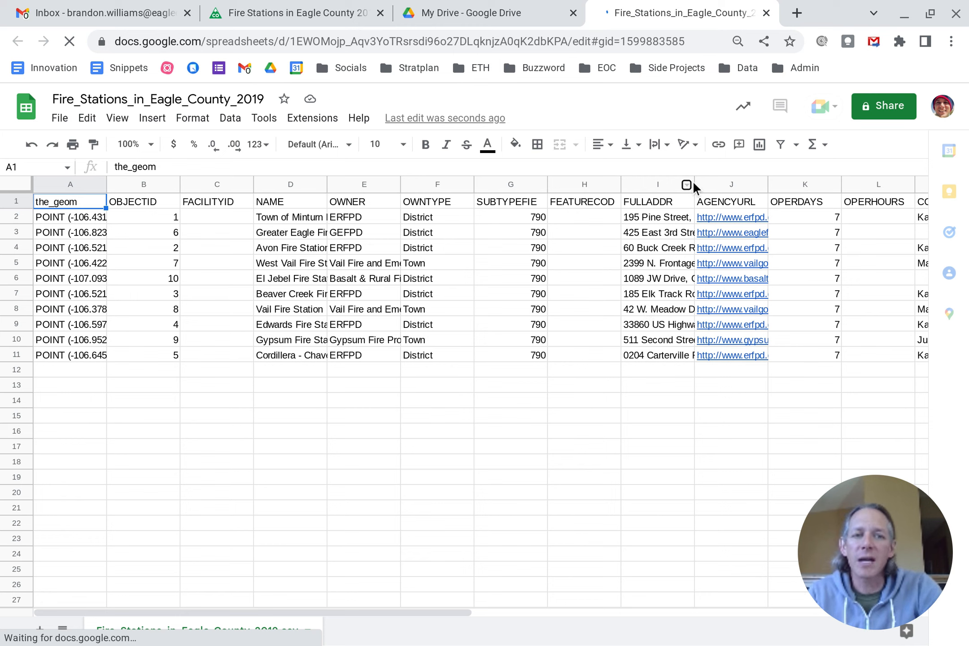
drag(742, 179, 751, 181)
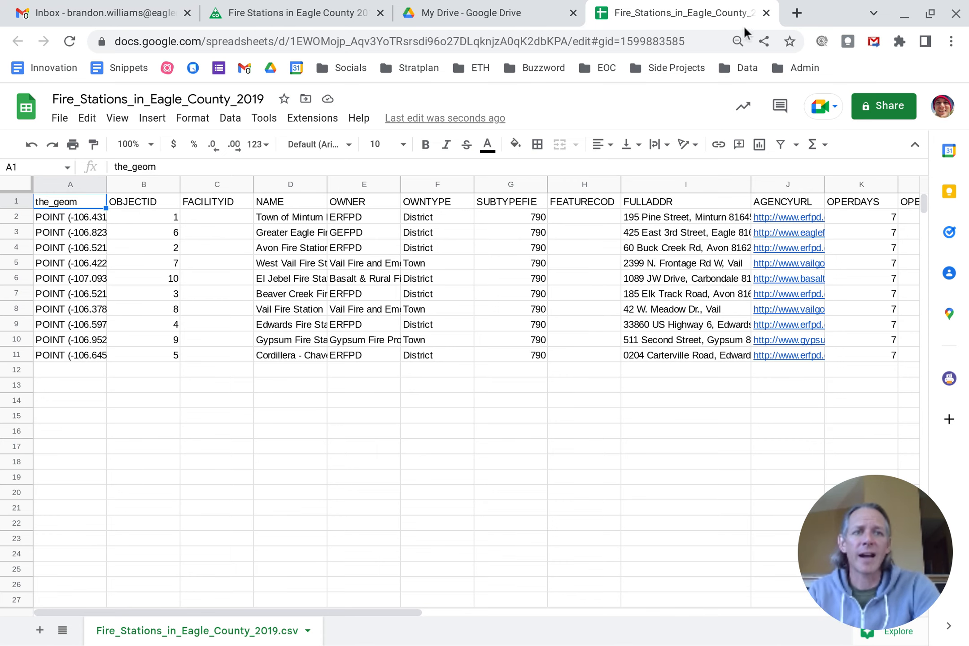
Step: Open a new browser tab and go to mymaps.google.com
click(797, 12)
click(431, 42)
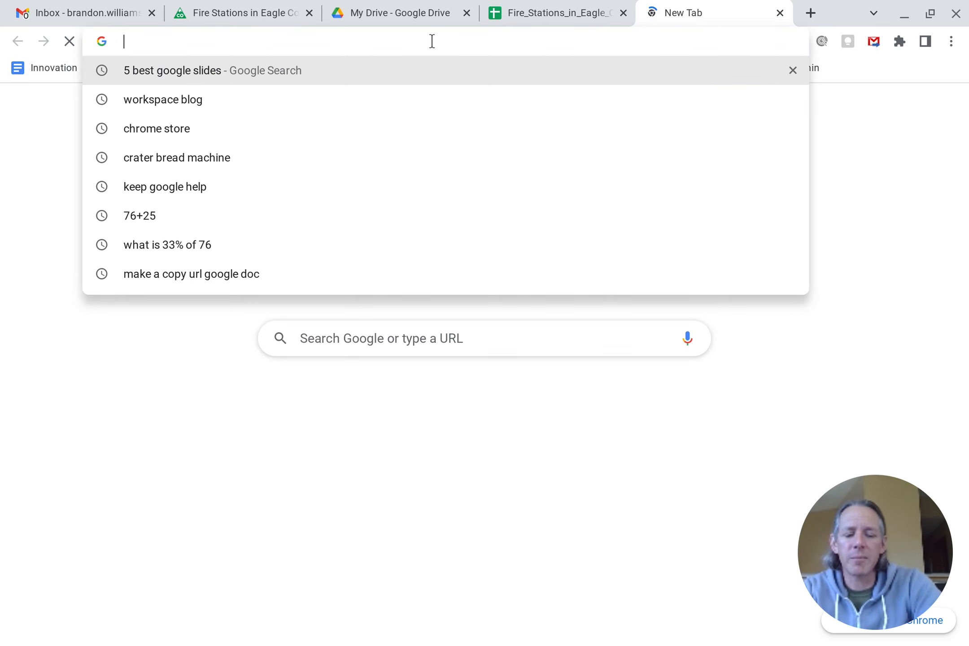
text(myu)
key(BackSpace)
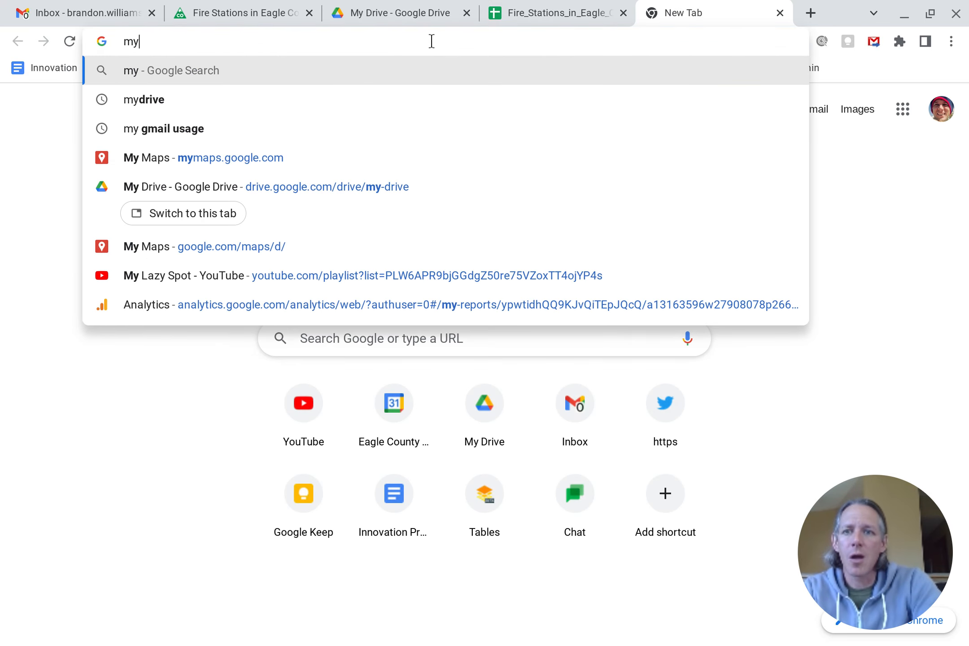
text(map)
key(BackSpace)
text(s.google.com)
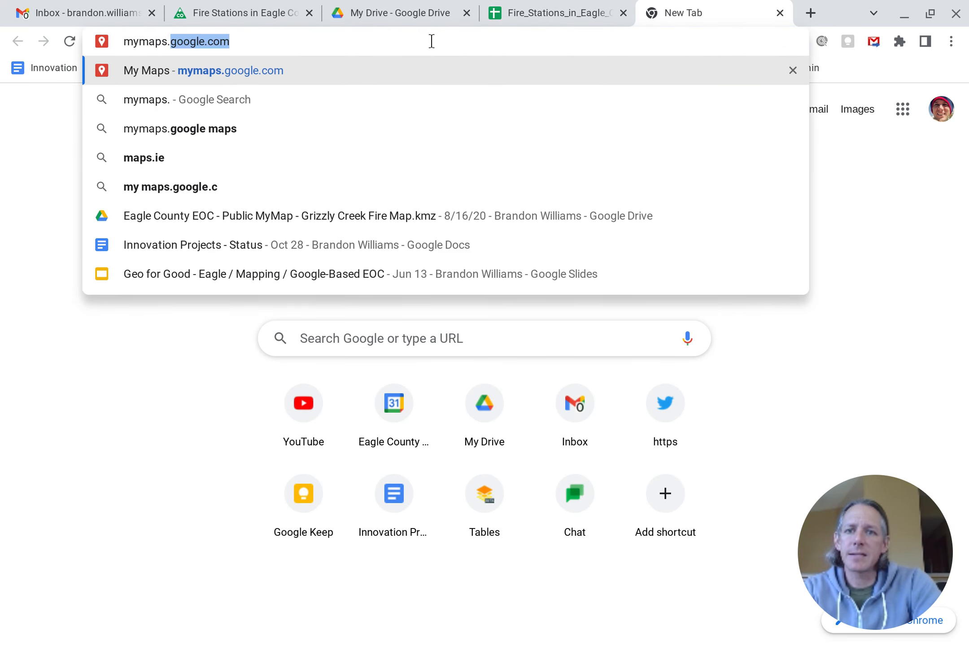
key(Return)
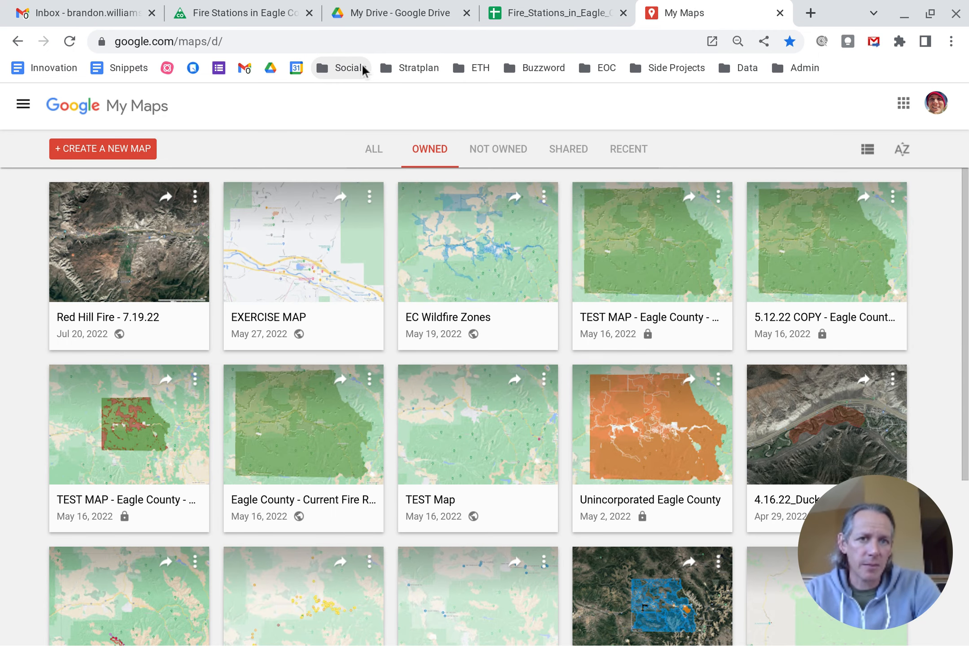
Step: Create a new map and import the Fire_Stations_in_Eagle_County_2019 spreadsheet from Google Drive into the untitled layer
click(102, 153)
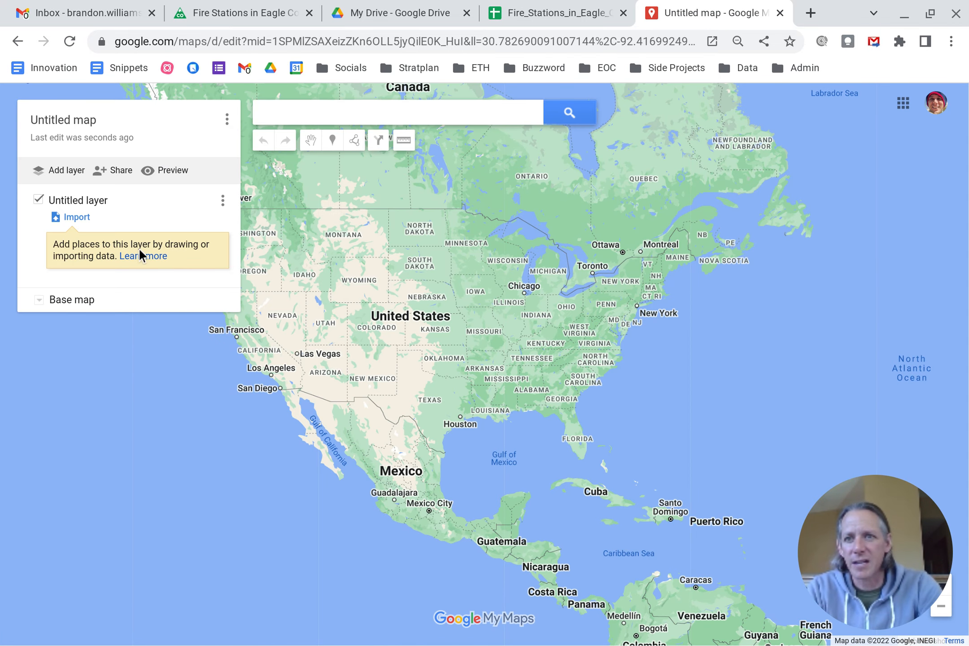
click(87, 218)
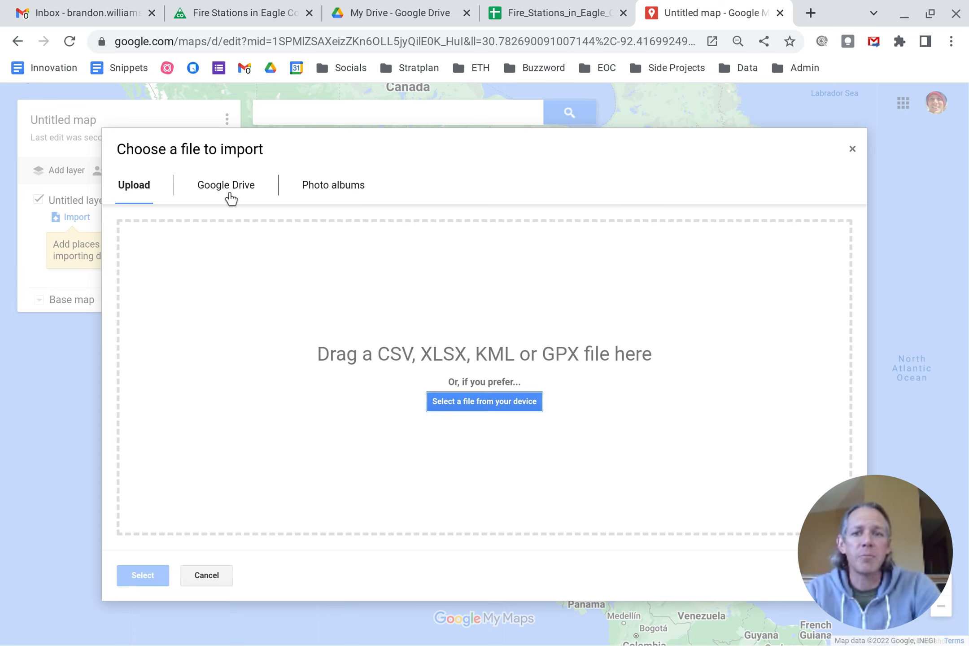
click(227, 187)
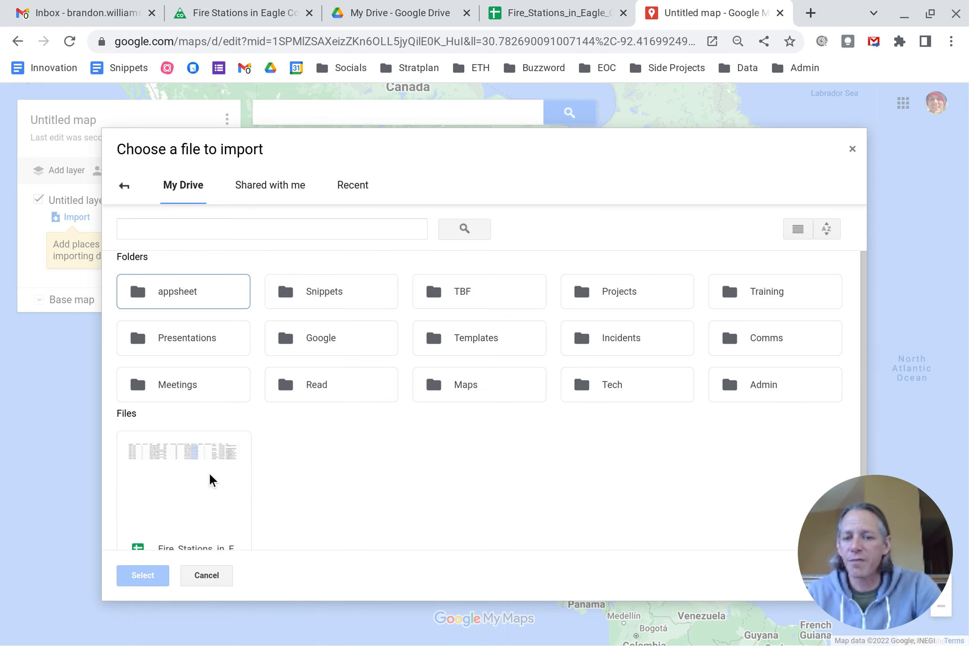
click(177, 532)
click(157, 576)
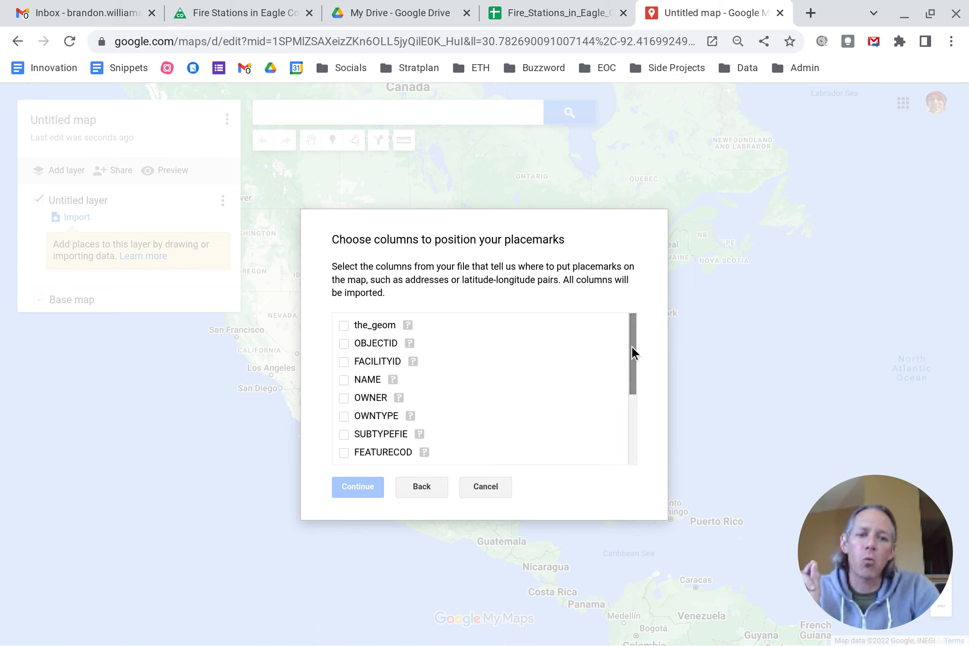
Step: Position the placemarks using the FULLADDR column and title the markers with the NAME column
drag(632, 346, 629, 374)
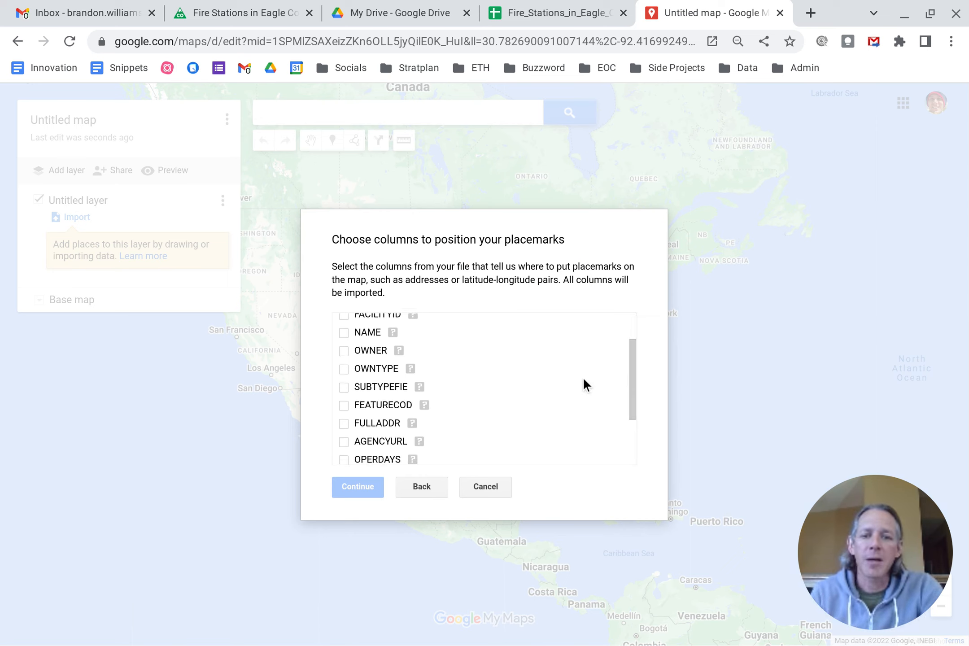
click(343, 424)
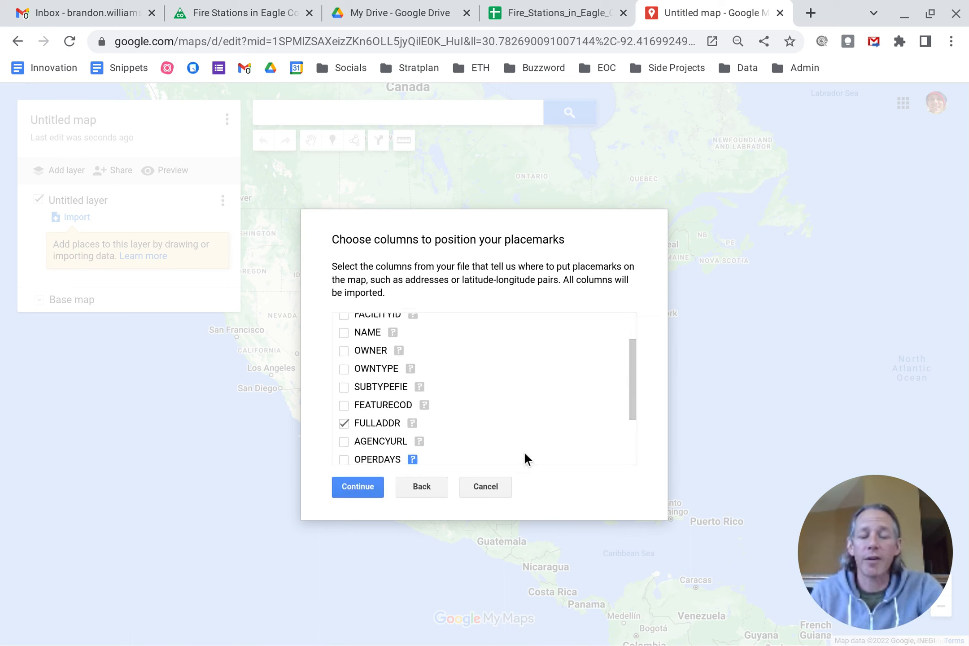
click(365, 482)
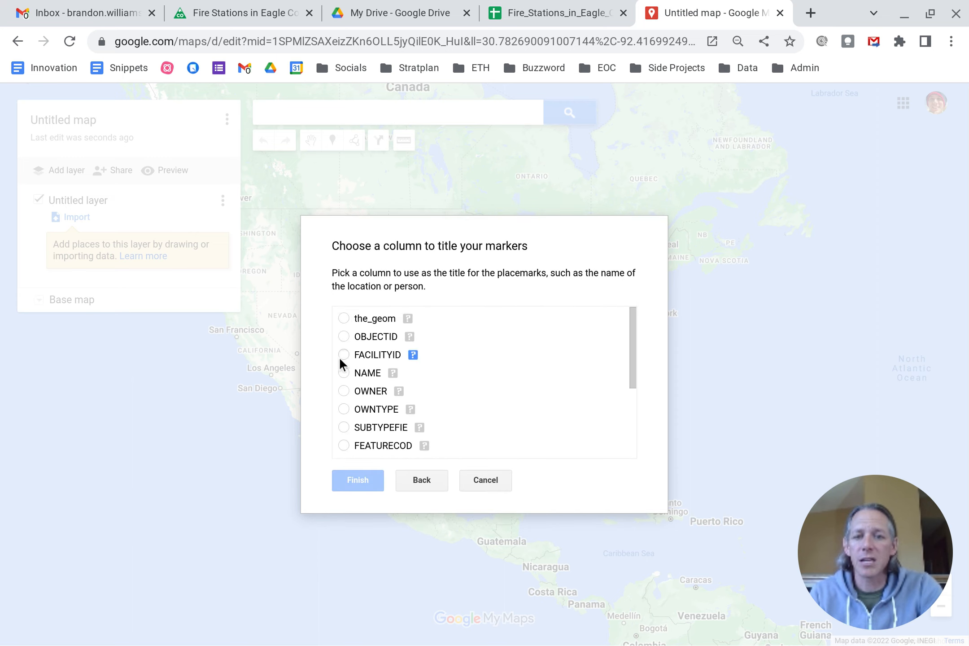
click(340, 373)
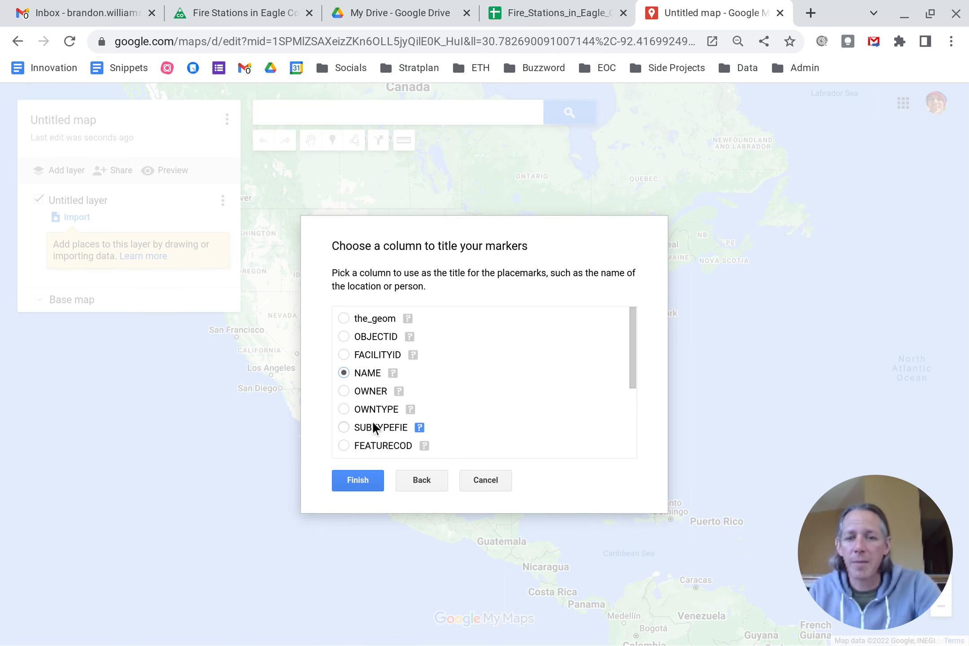
click(358, 481)
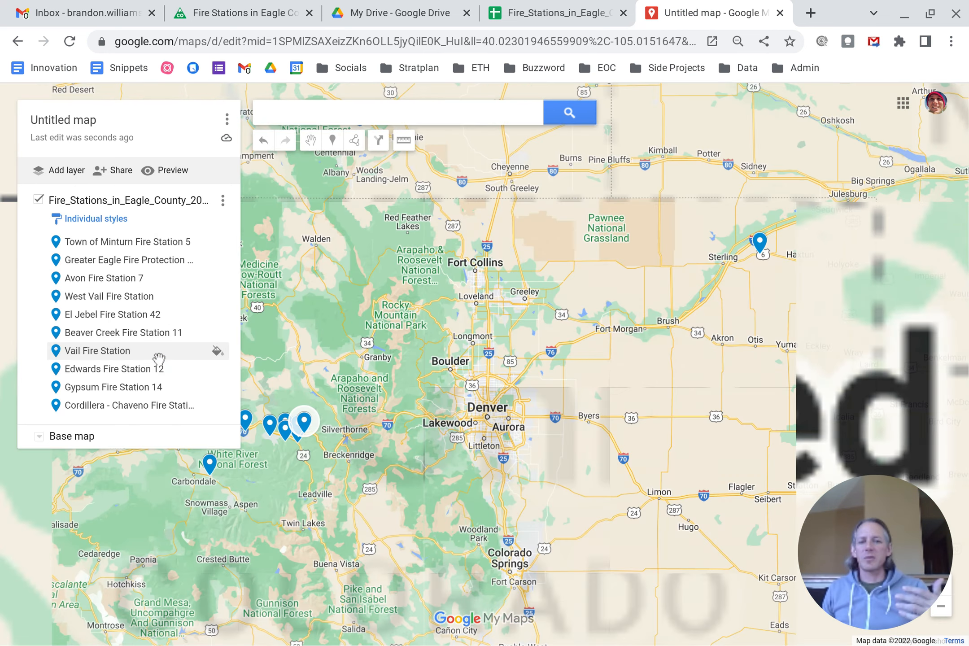
Step: Zoom in on the imported fire station markers and open the Cordillera - Chaveno Fire Station 15 details
drag(413, 434, 654, 272)
scroll(583, 320, up, 2)
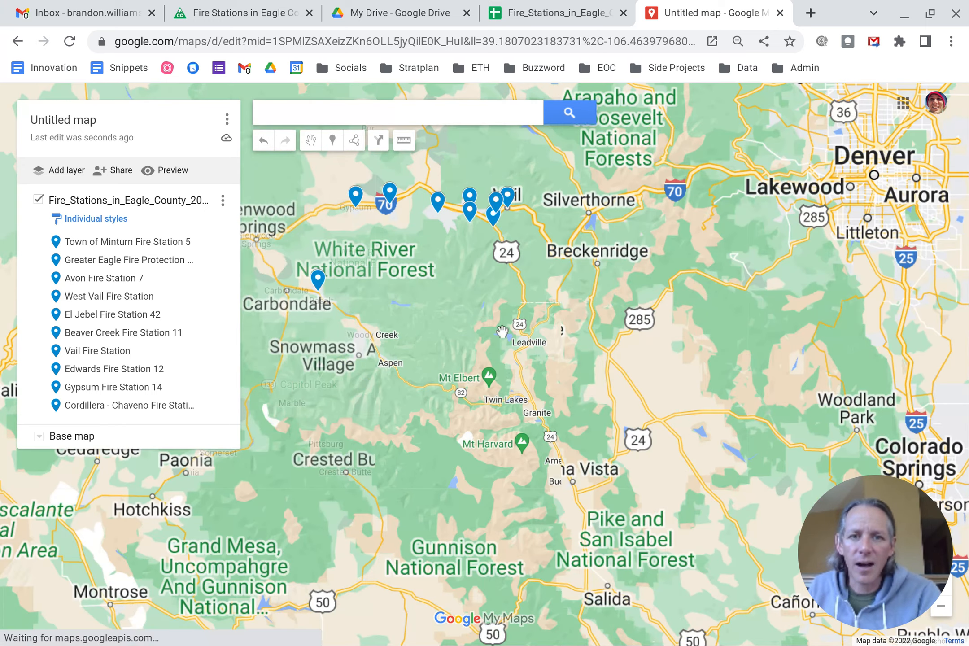
scroll(490, 336, up, 2)
drag(457, 363, 627, 556)
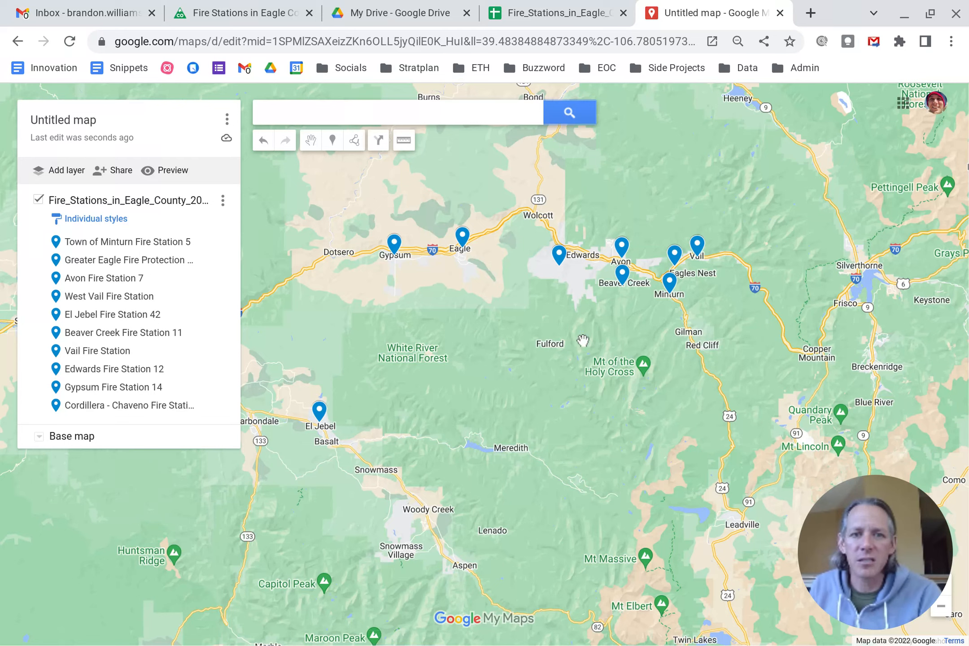
click(559, 258)
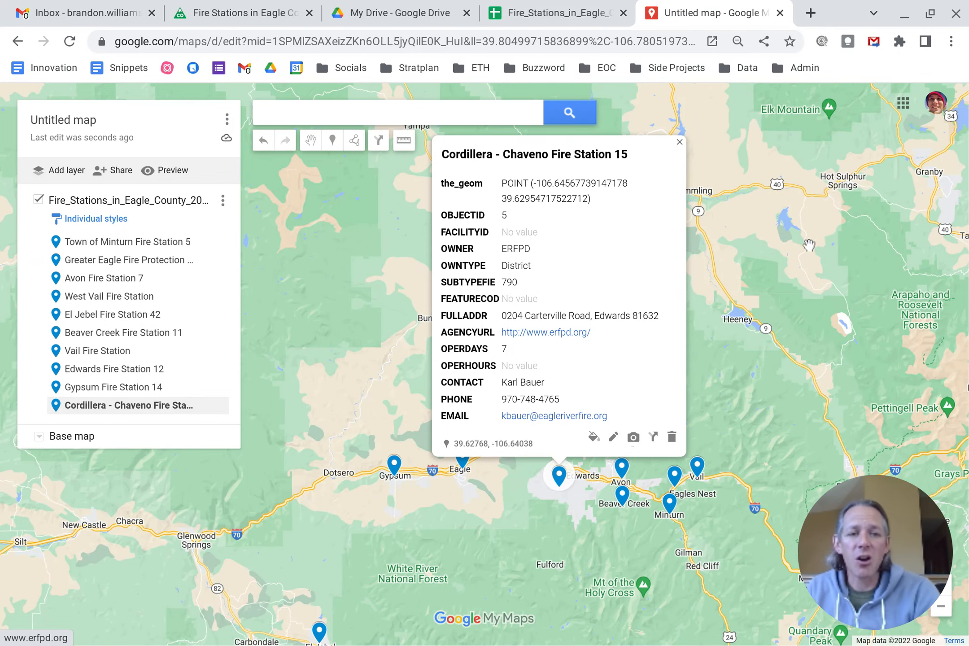
Step: Pan east to the outlying marker near Sterling and open its details
drag(839, 232, 420, 342)
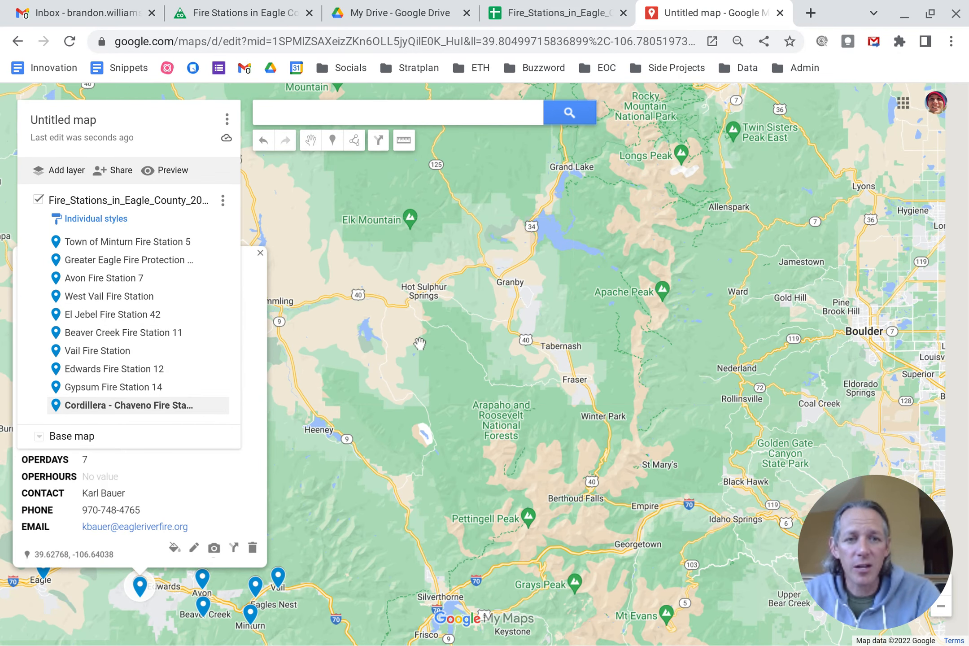
drag(773, 267, 429, 330)
drag(671, 324, 429, 329)
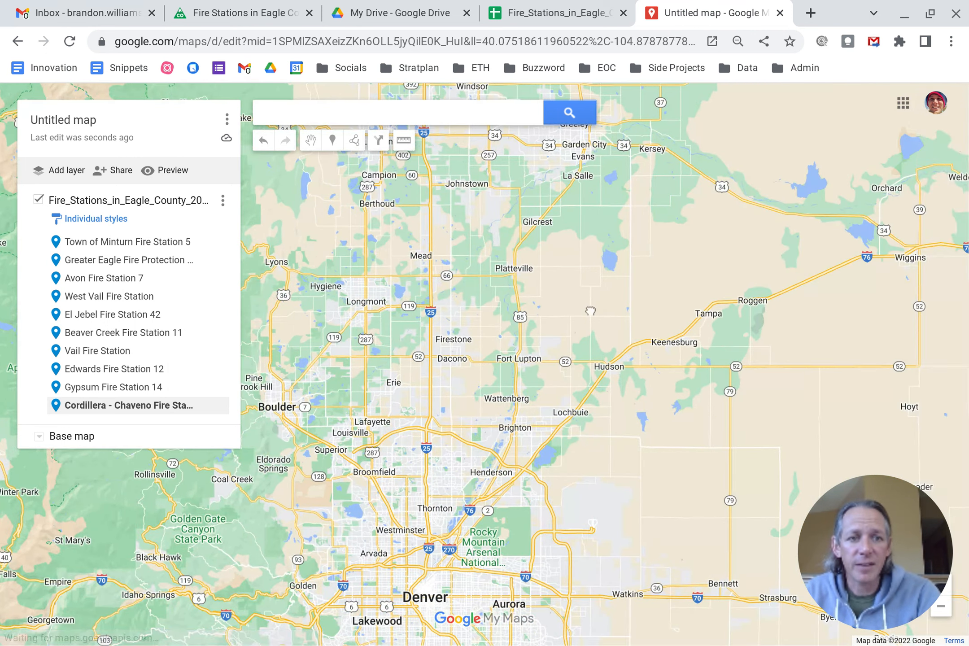
drag(786, 262, 510, 351)
scroll(510, 350, down, 1)
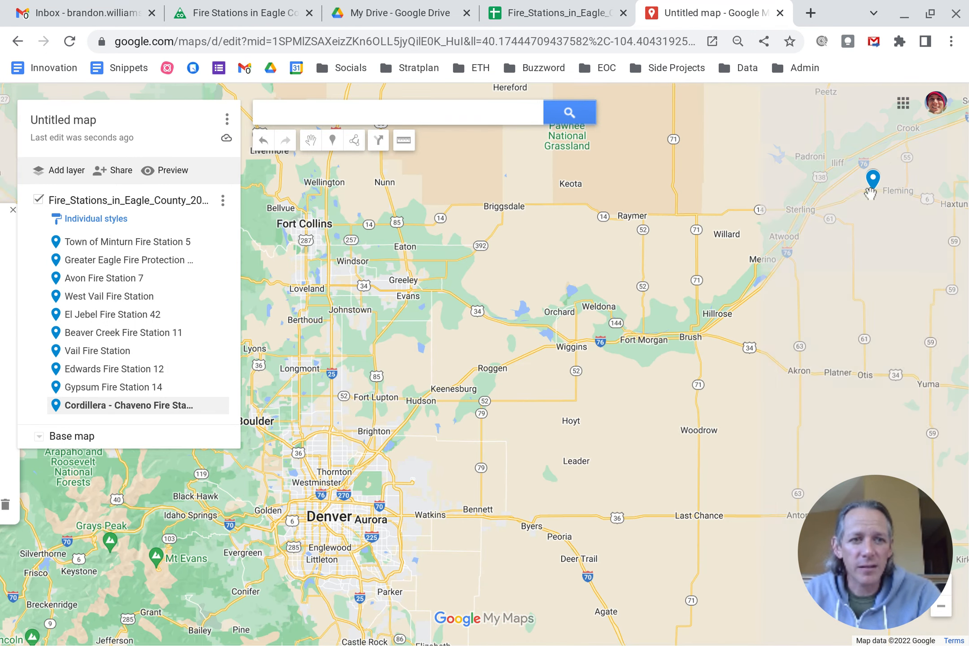
click(873, 180)
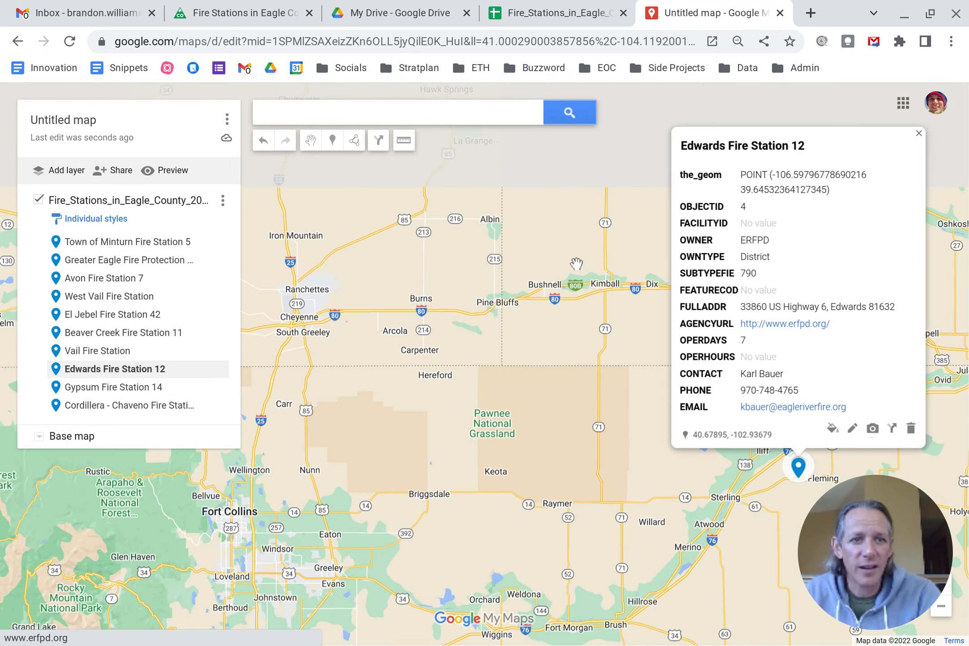